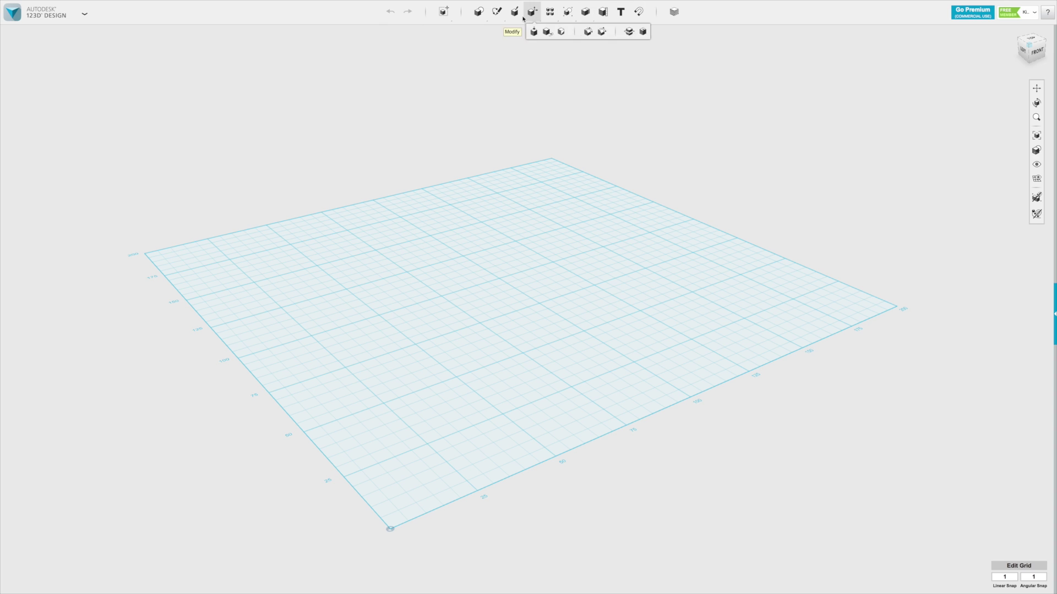
Show the Primitives flyout of shapes above the empty grid.
mouse_move(479, 17)
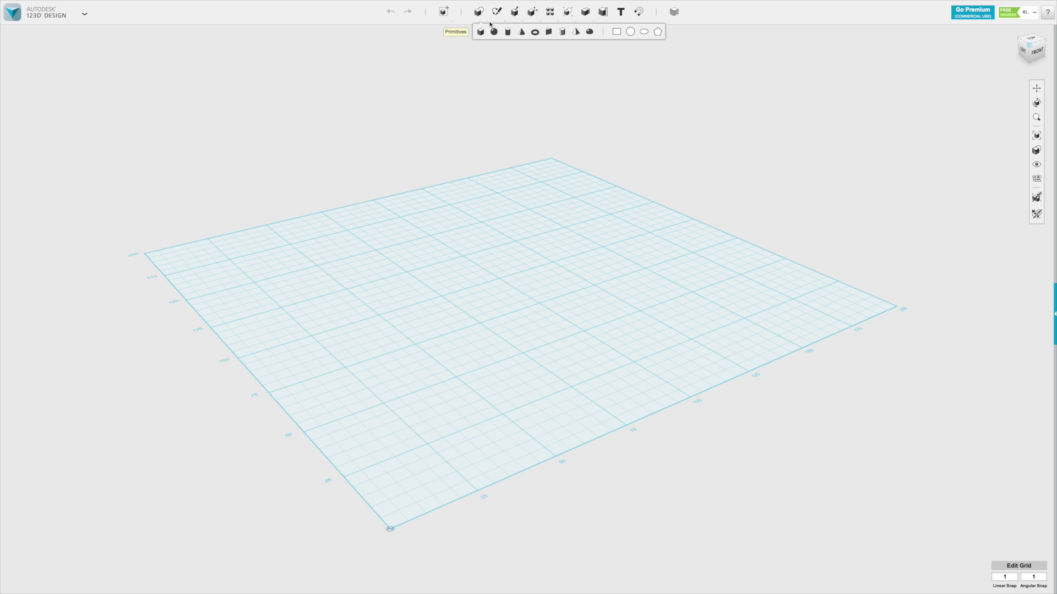
Place a 20×20×20 box near the grid centre, then orbit and zoom to view it.
left_click(480, 32)
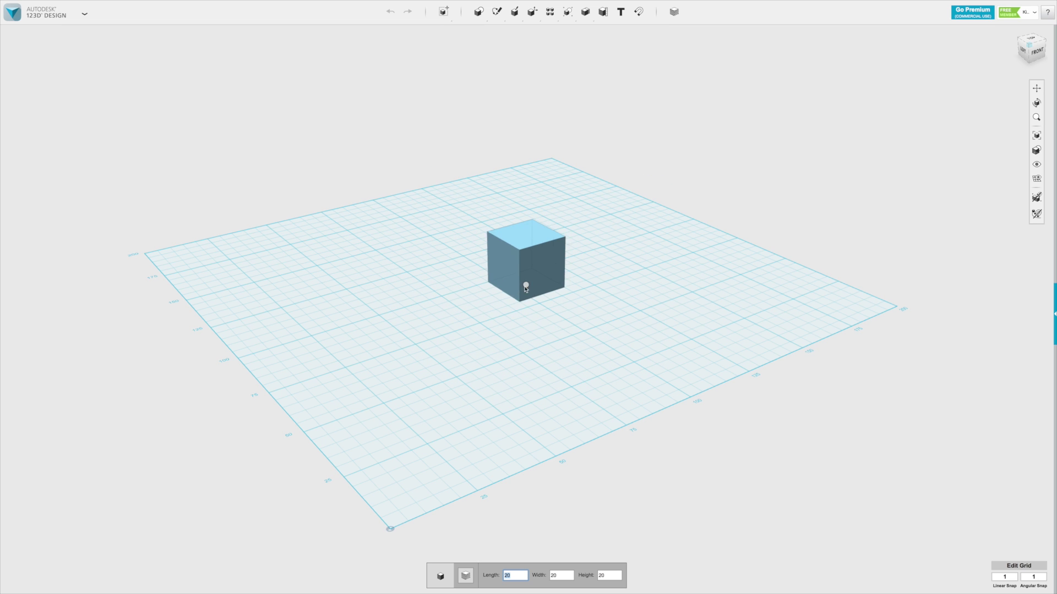
left_click(496, 303)
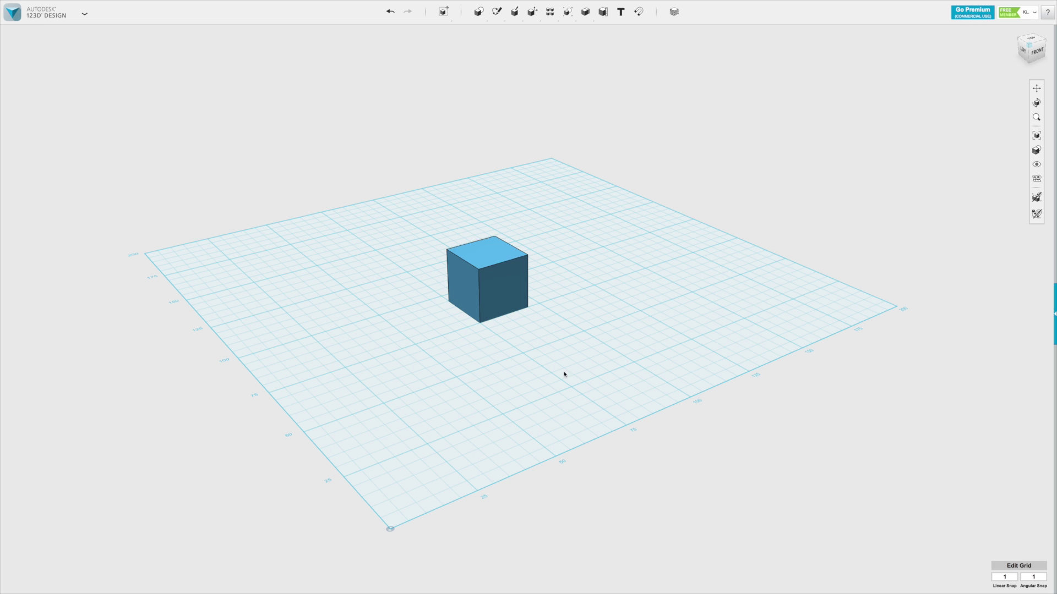
right_click_drag(564, 374, 437, 286)
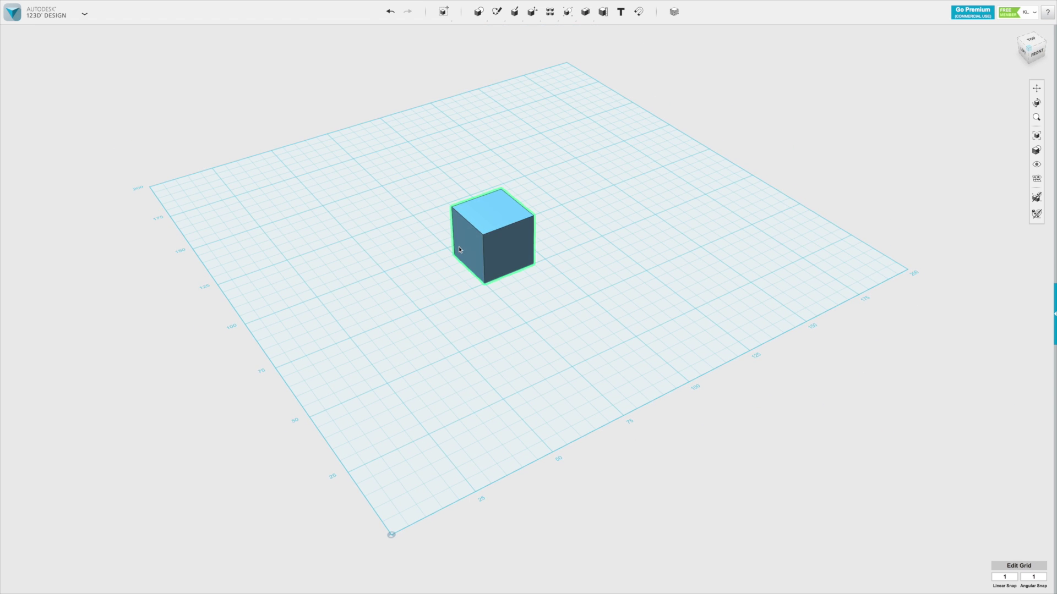
scroll(483, 170, "up", 2)
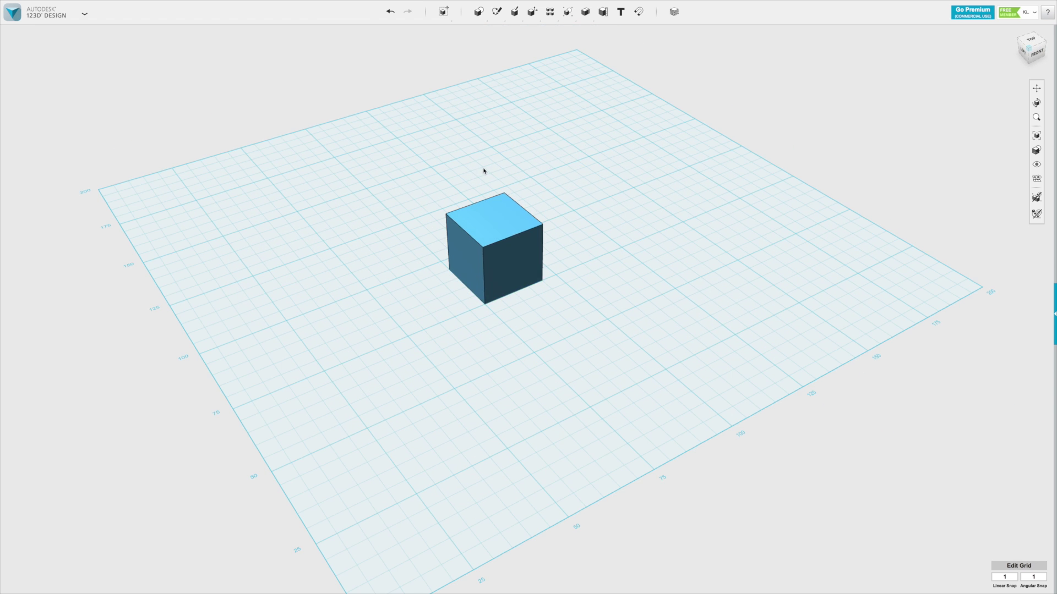
Add a box with length 30, width 40 and height 10 to the right of the cube.
mouse_move(477, 12)
left_click(481, 32)
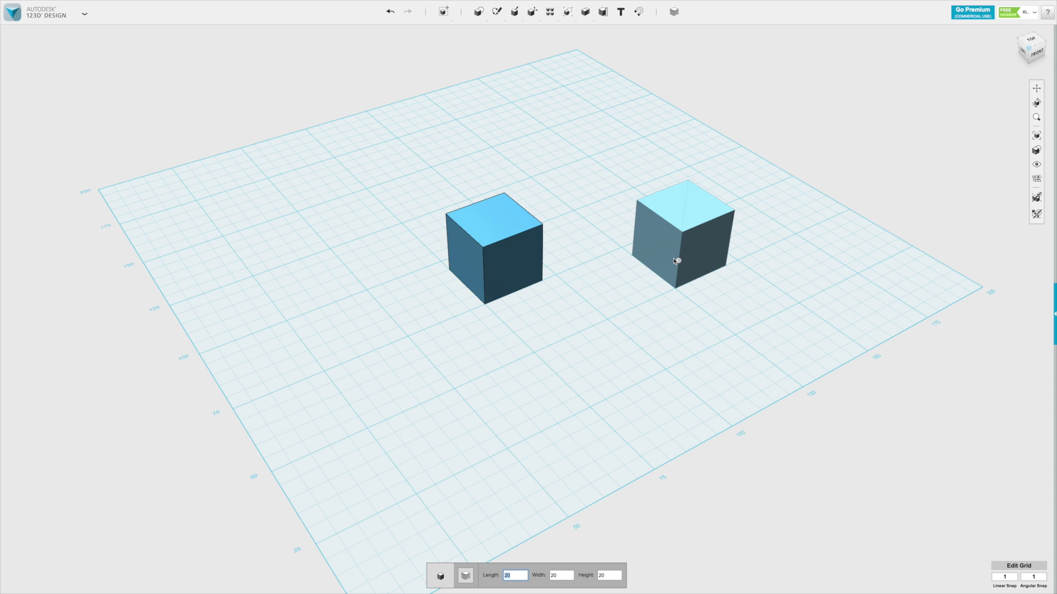
type("30")
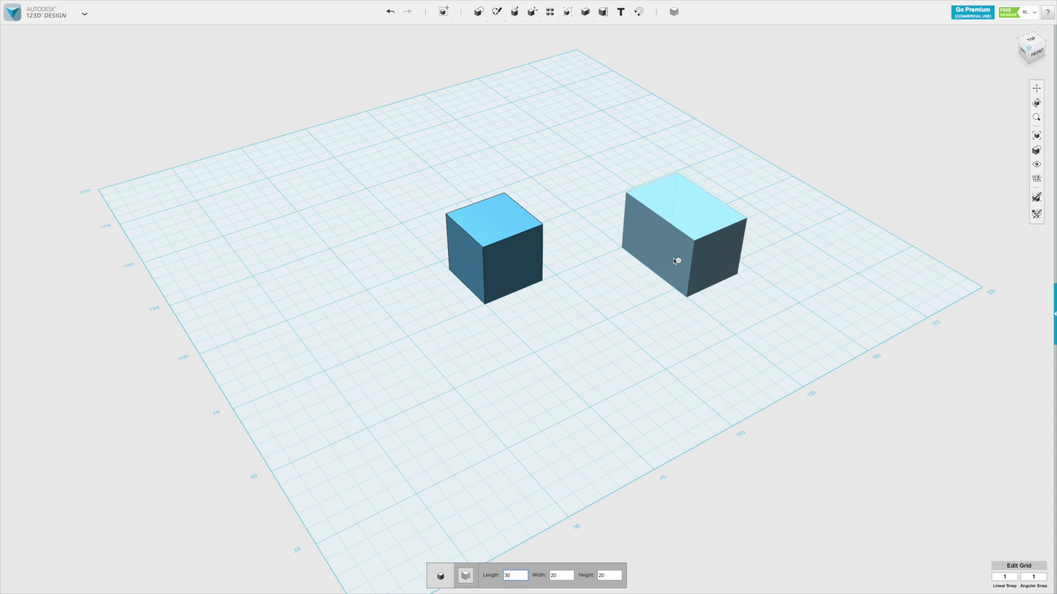
key("Tab")
type("40")
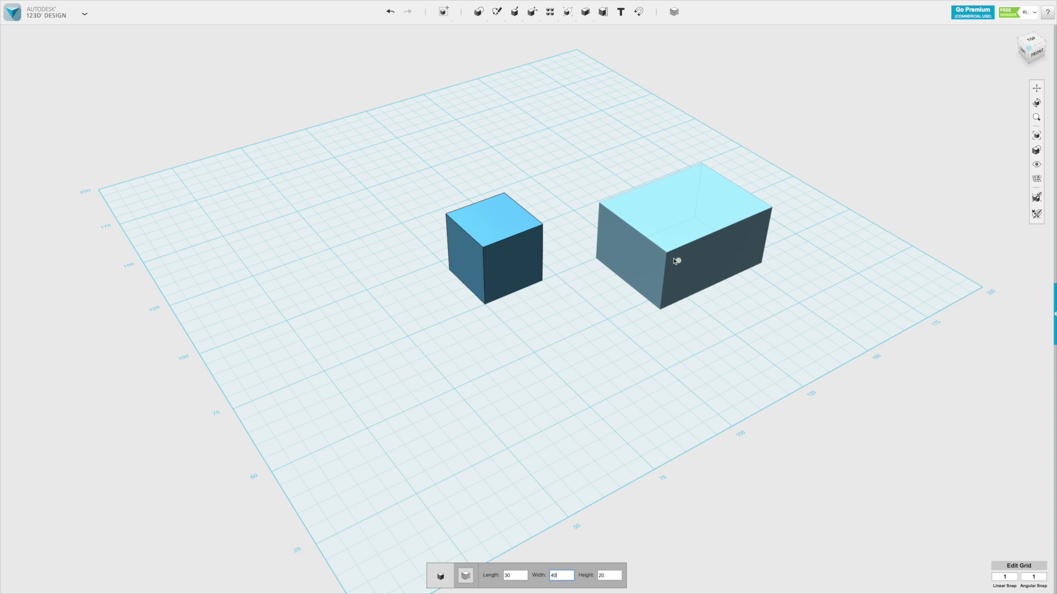
key("Tab")
type("10")
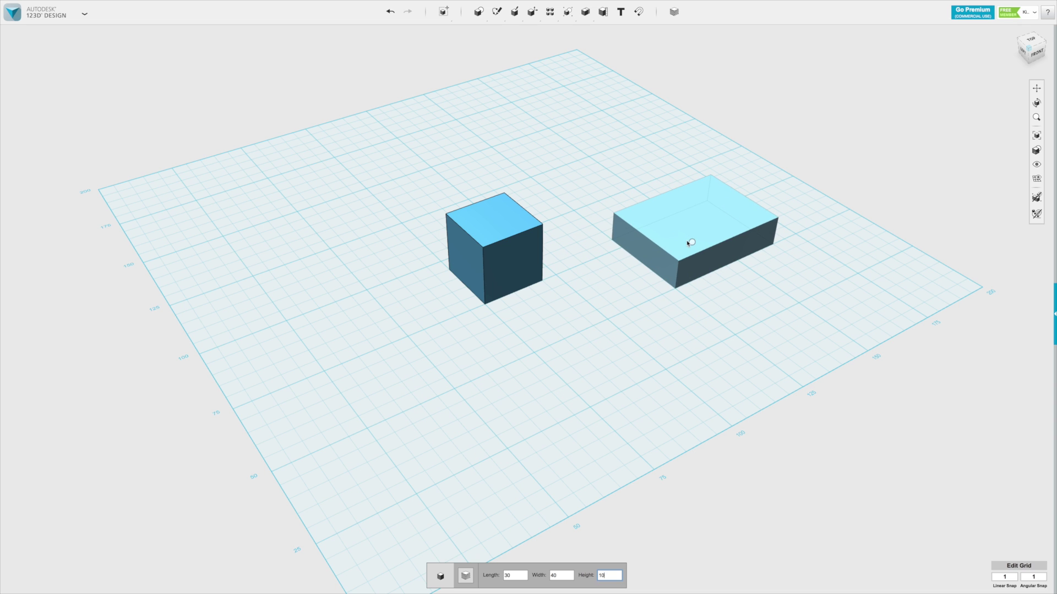
left_click(688, 243)
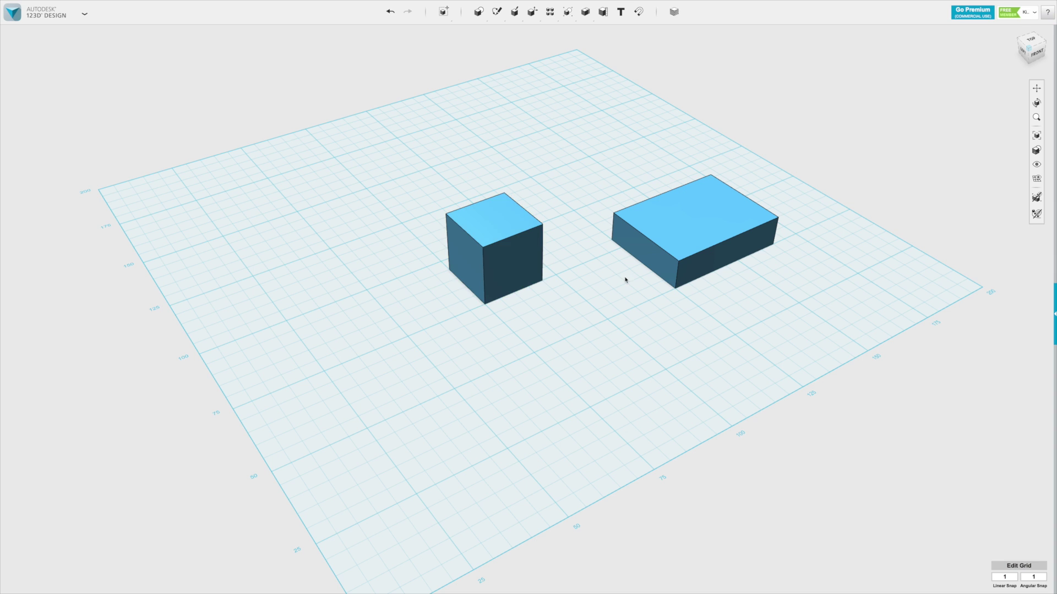
Slide the cube back and forth along one axis with Move, leaving it nearly in place.
left_click(500, 267)
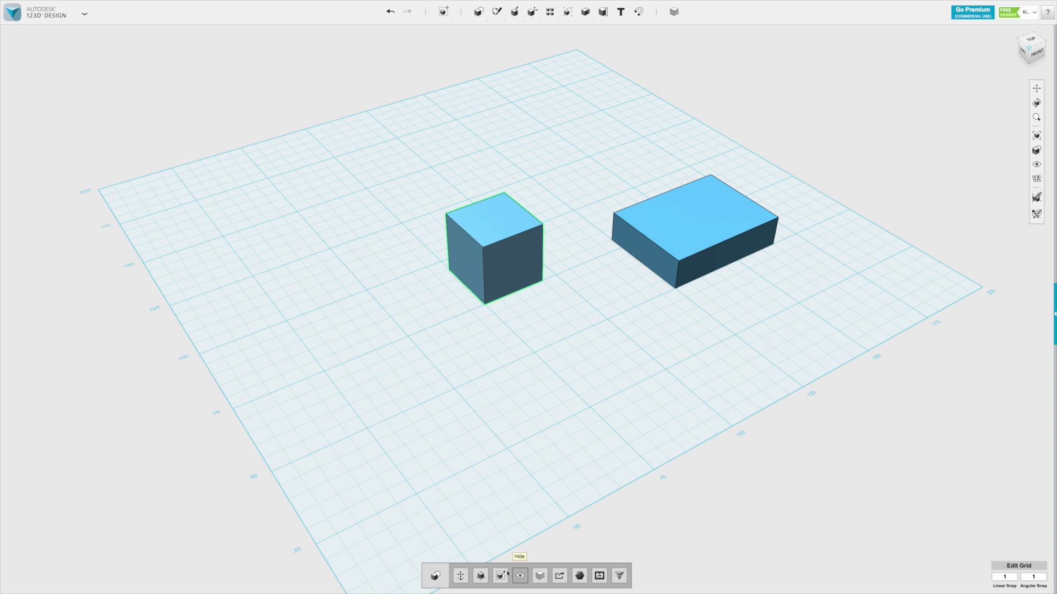
left_click(461, 576)
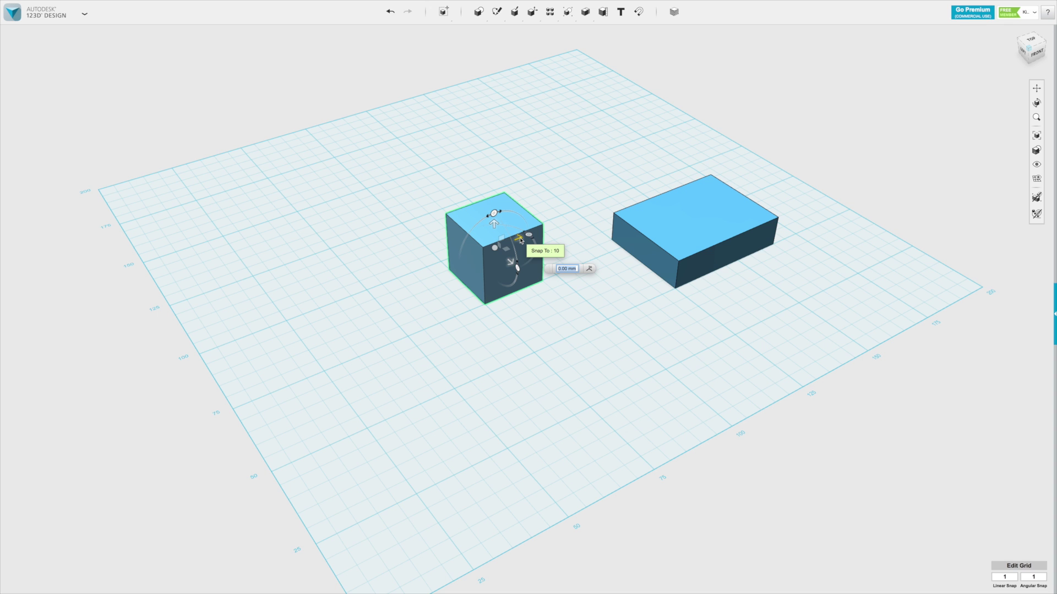
mouse_move(520, 241)
left_mouse_down()
mouse_move(420, 278)
mouse_move(578, 221)
mouse_move(386, 296)
mouse_move(525, 267)
mouse_move(608, 346)
mouse_move(516, 260)
left_mouse_up()
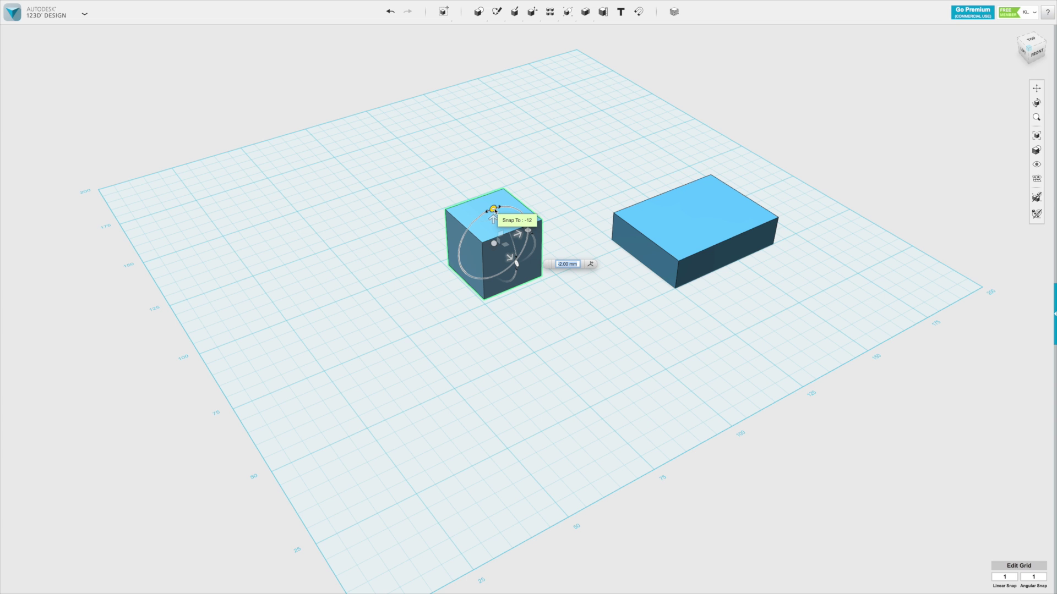
Rotate the cube to a Z Angle of 15 degrees about its vertical axis.
left_click(493, 210)
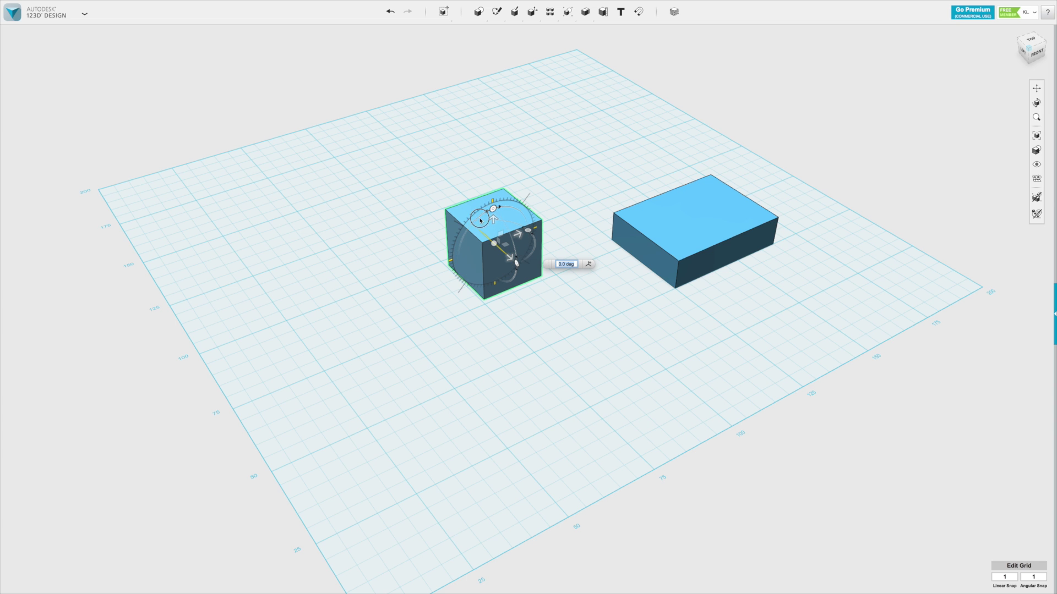
left_click_drag(494, 215, 548, 227)
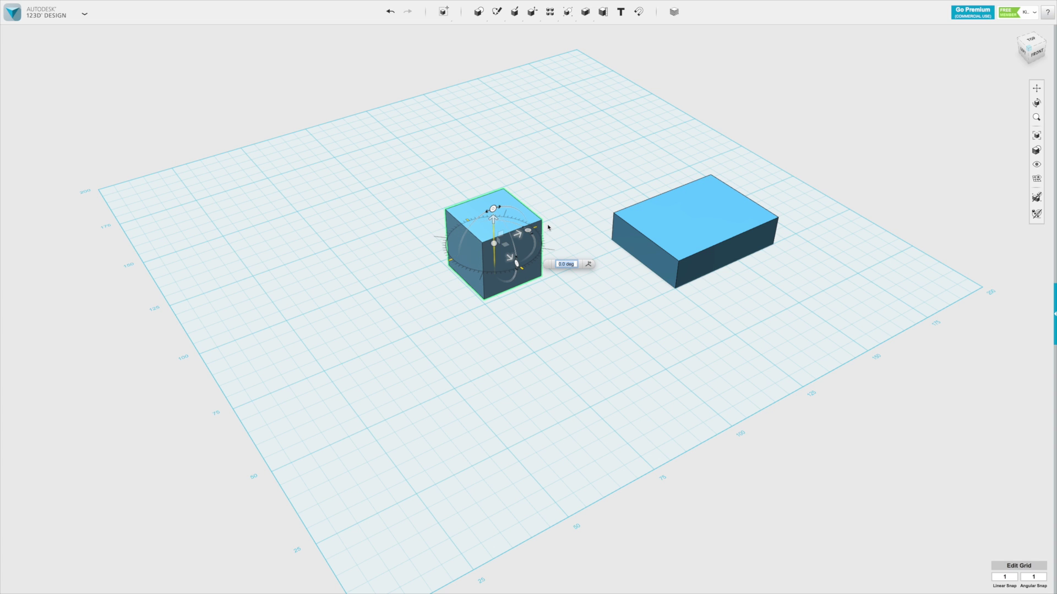
left_click(556, 263)
type("1")
key("BackSpace")
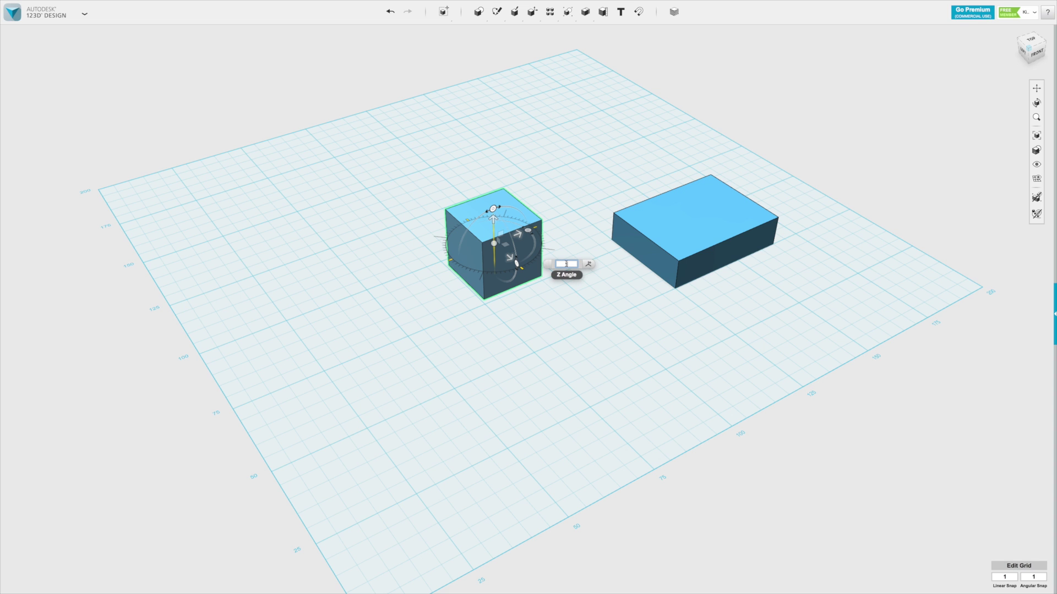
type("15")
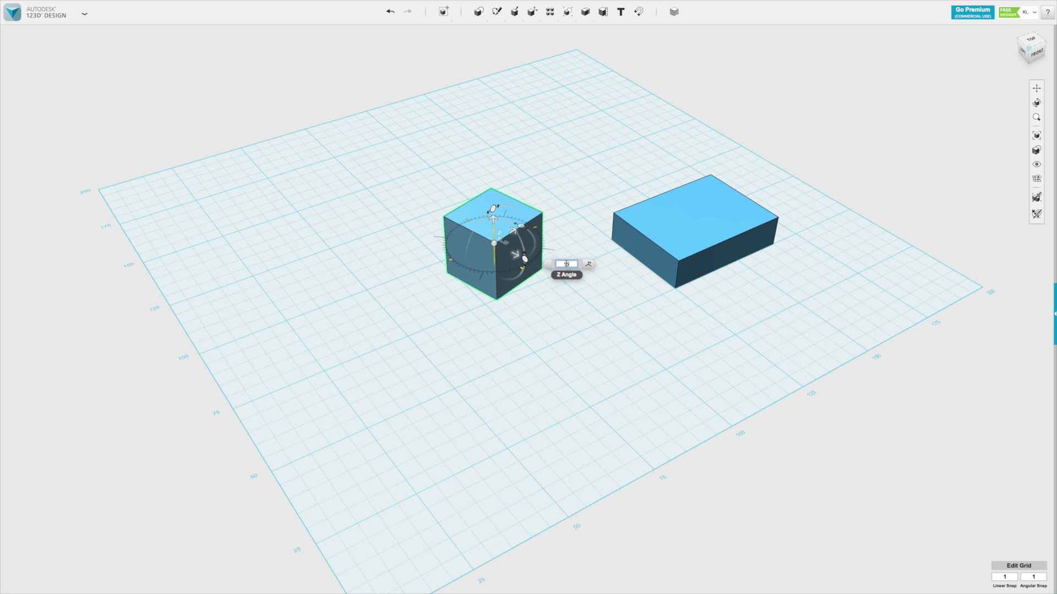
key("Return")
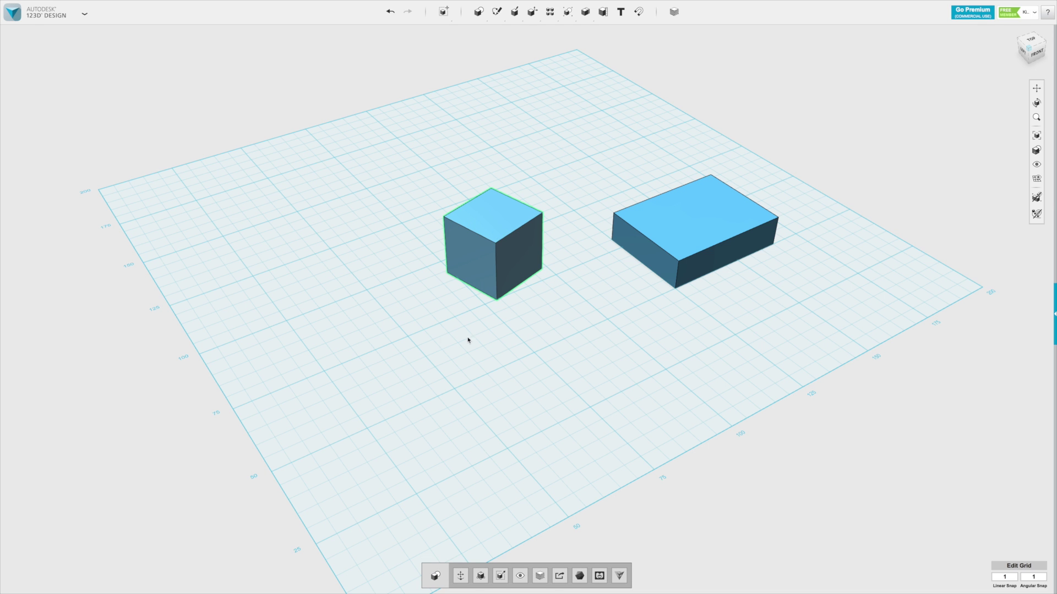
right_click_drag(468, 340, 443, 348)
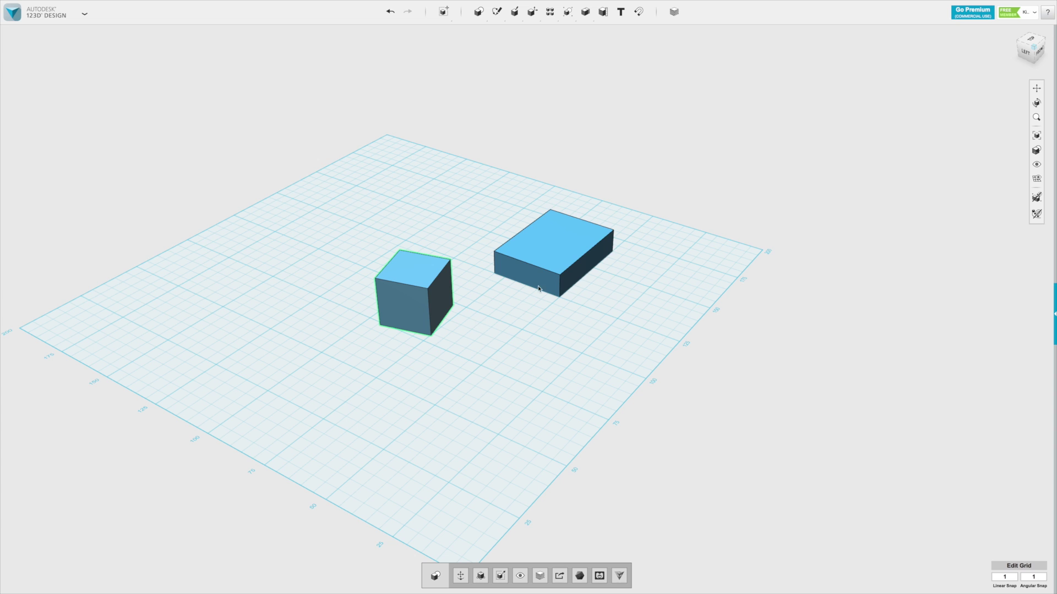
Move the 30×40×10 box 10 mm along one axis, away from the cube.
left_click(561, 255)
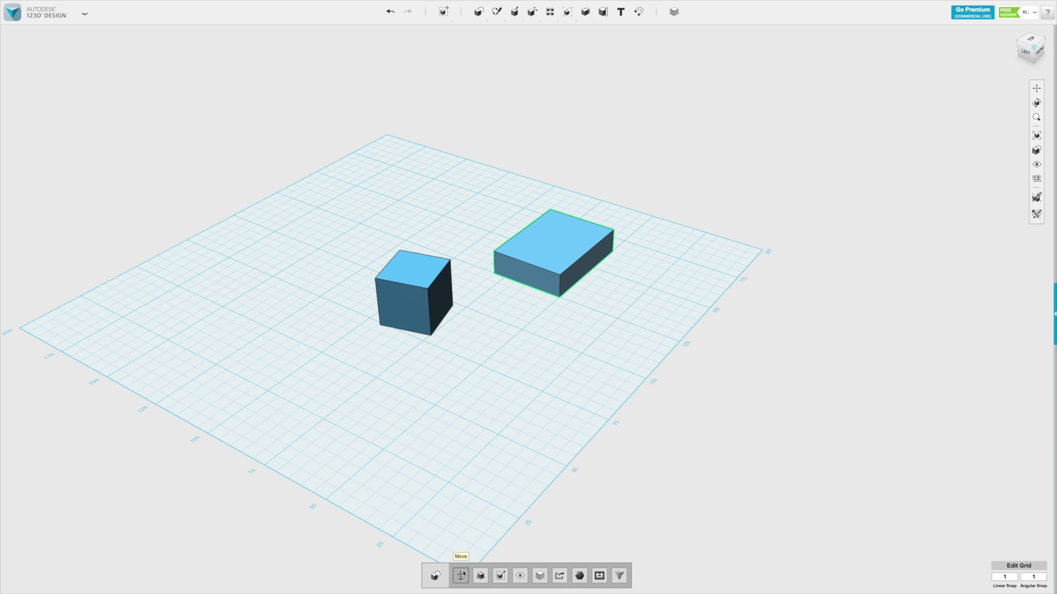
left_click(462, 575)
left_click_drag(576, 244, 572, 240)
type("10")
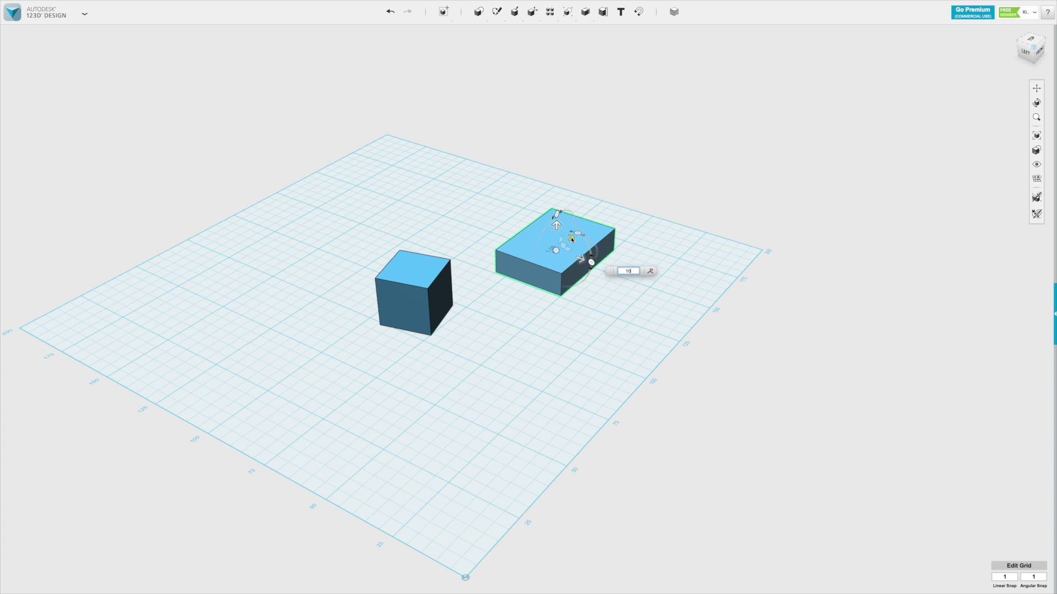
key("Return")
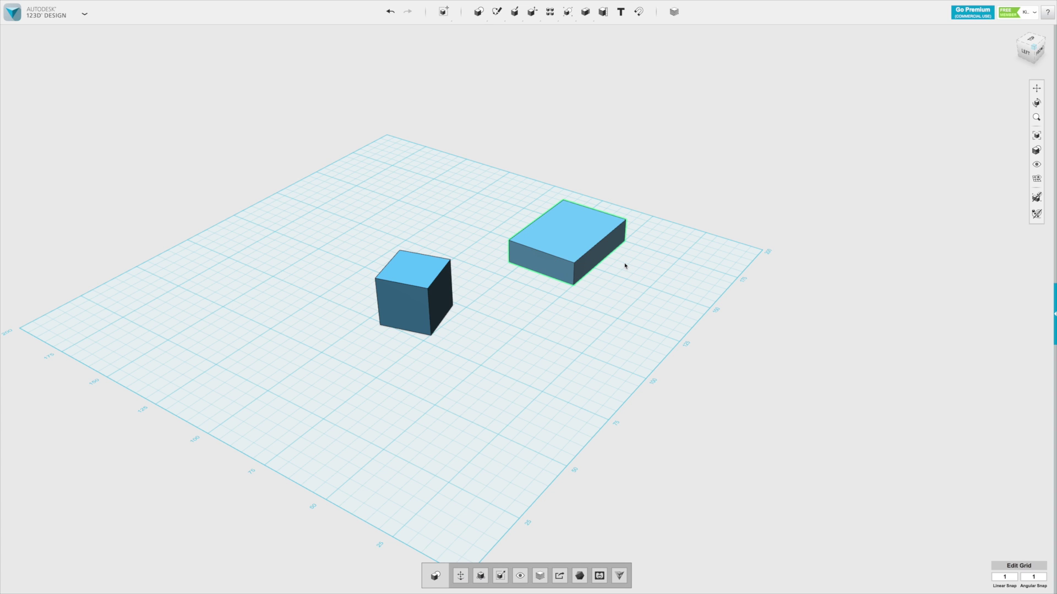
Reselect the flat box, try a uniform scale of about 2.5, then undo it.
left_click(511, 283)
left_click(559, 228)
left_click(500, 576)
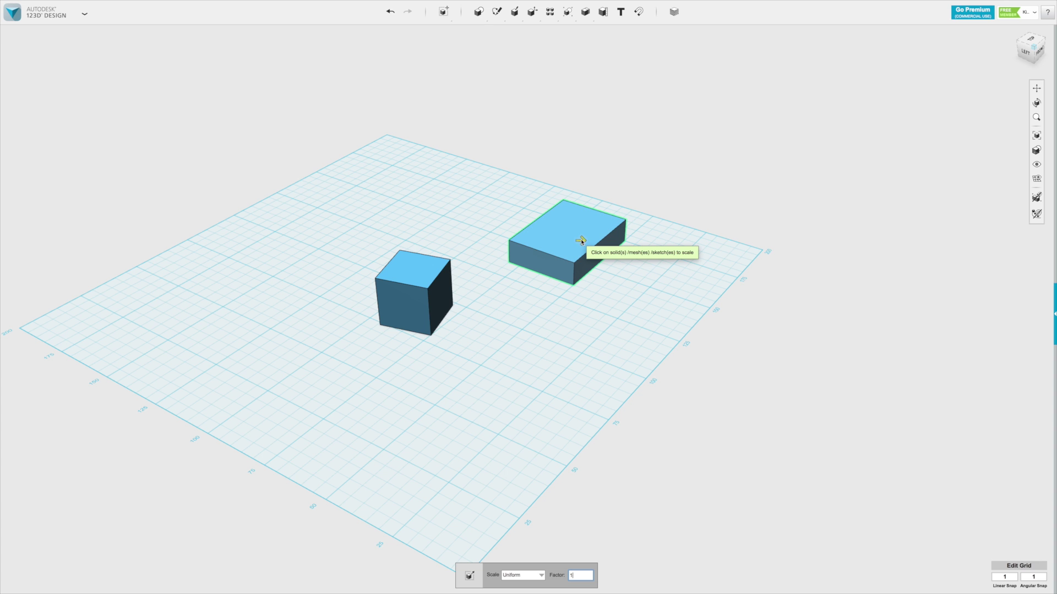
left_click_drag(583, 239, 621, 240)
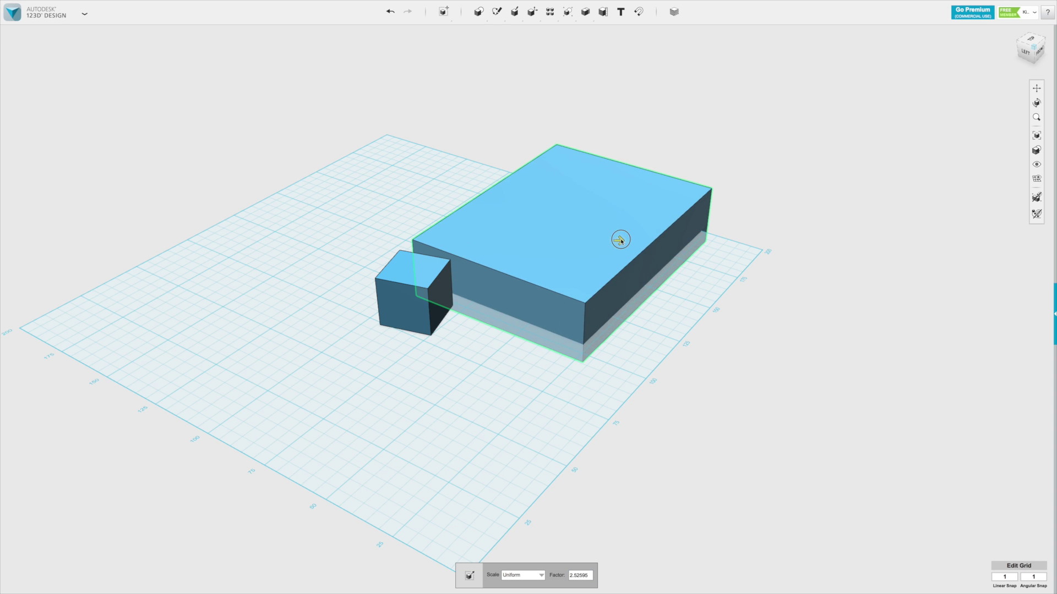
key("ctrl+z")
Scale the box non-uniformly to 1.19271 along X and 0.892477 along Y.
left_click(574, 228)
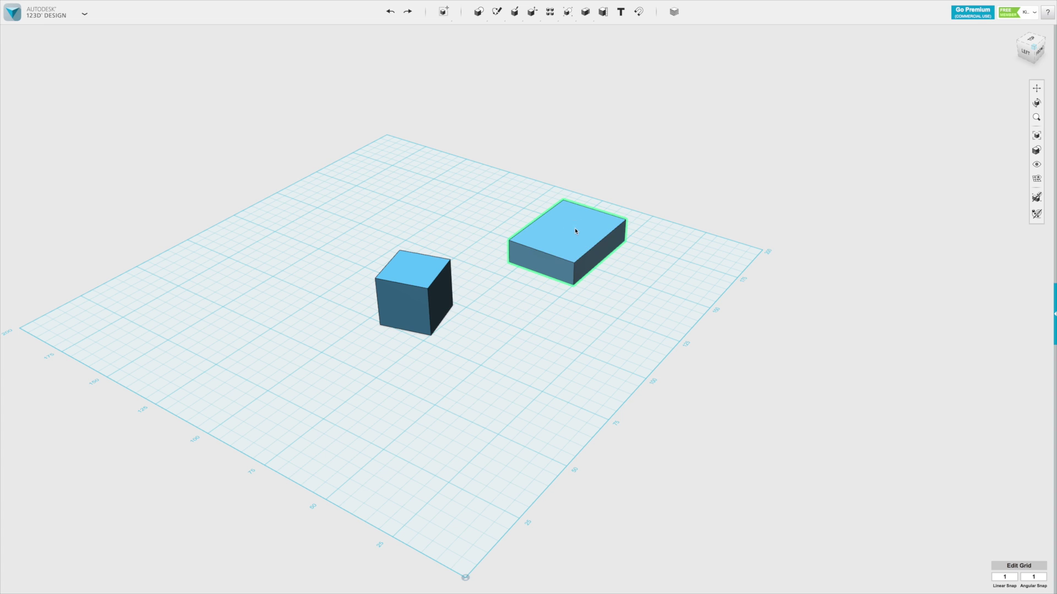
left_click(501, 576)
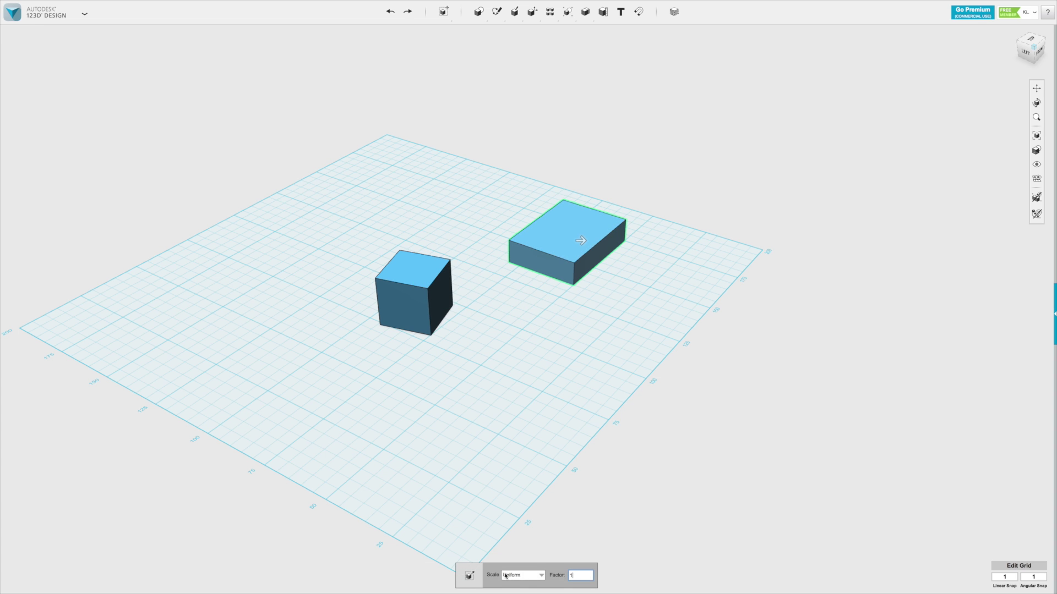
left_click(541, 575)
left_click(518, 591)
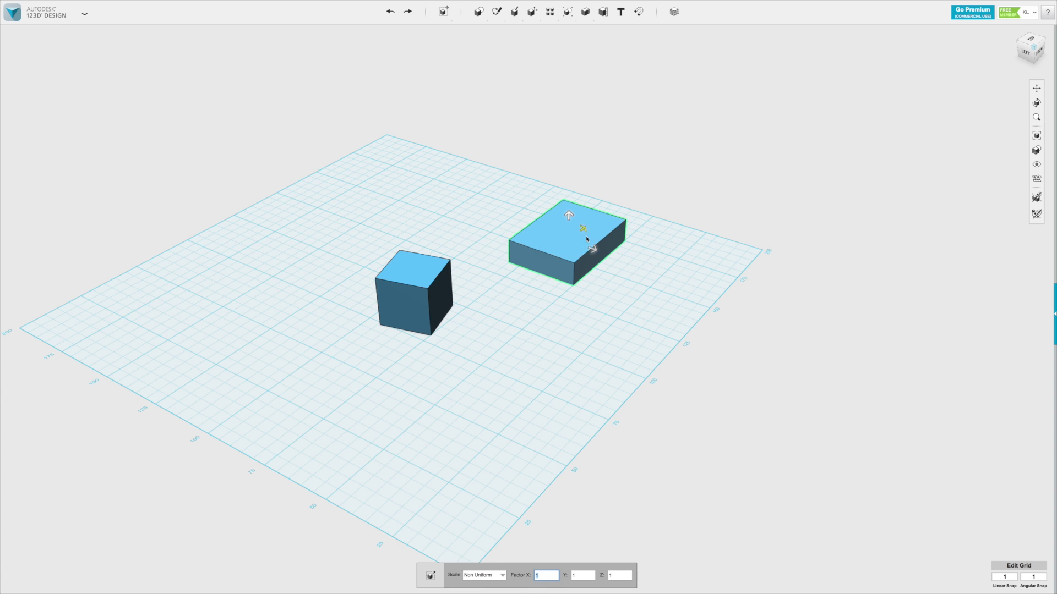
mouse_move(593, 251)
left_mouse_down()
mouse_move(618, 252)
mouse_move(597, 252)
left_mouse_up()
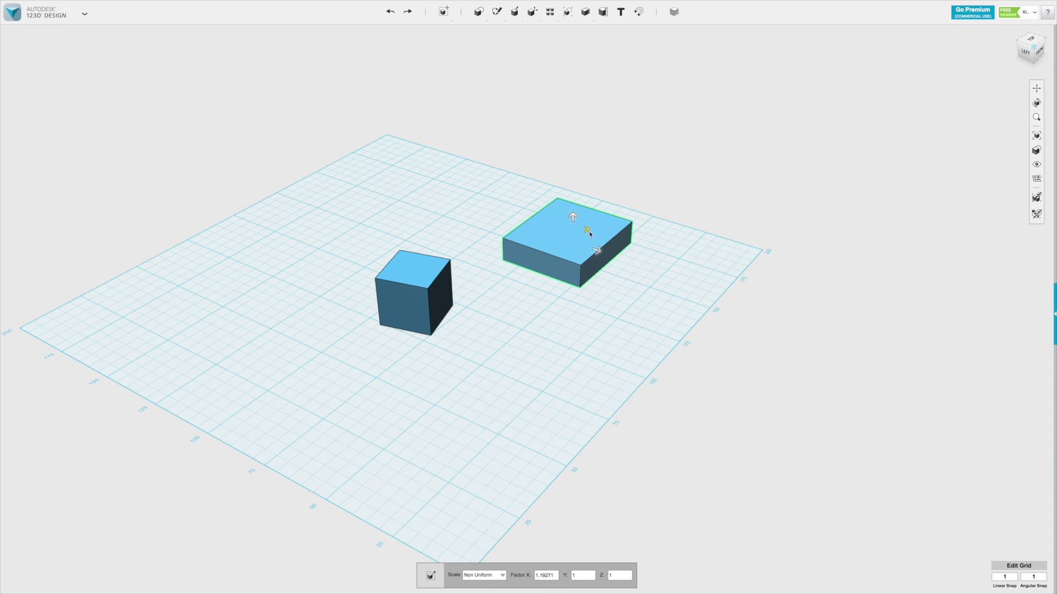
left_click_drag(588, 234, 572, 221)
key("Return")
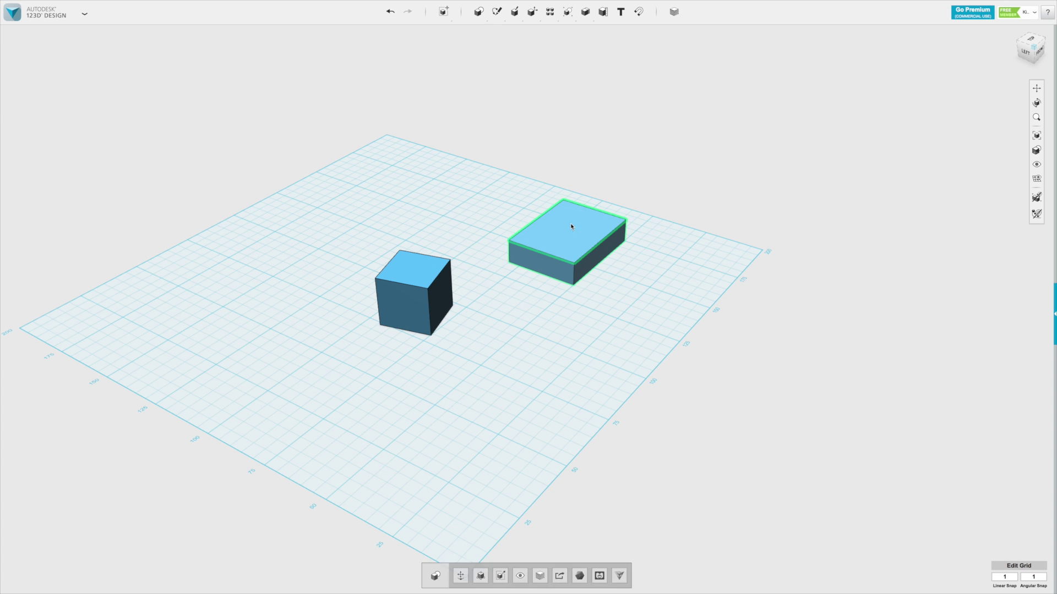
left_click(662, 327)
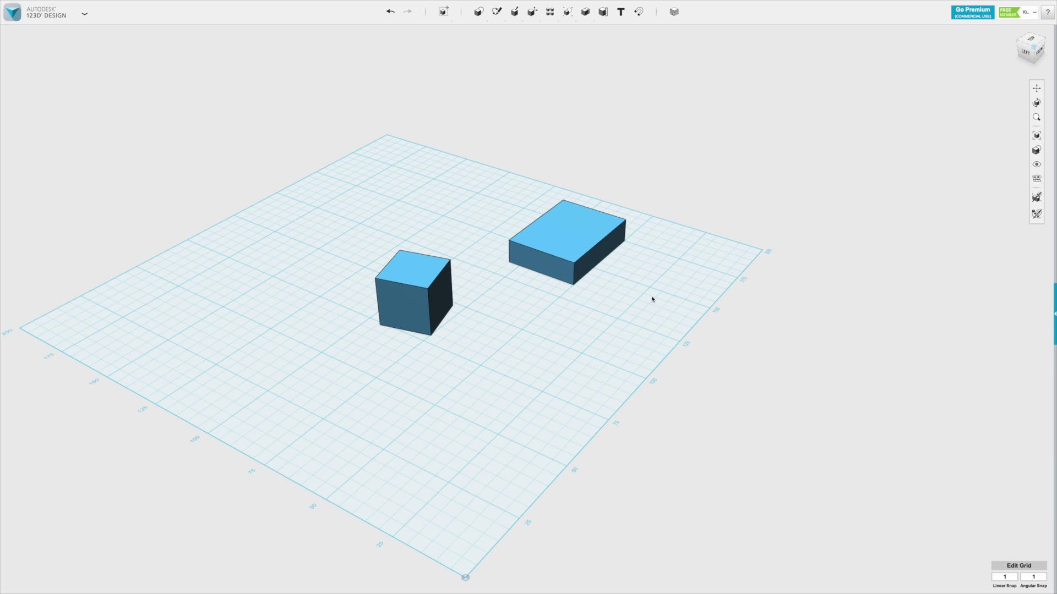
Smart-scale the right-hand box, widening its footprint to about 36 by 36 and lengthening its front edge.
left_click(584, 229)
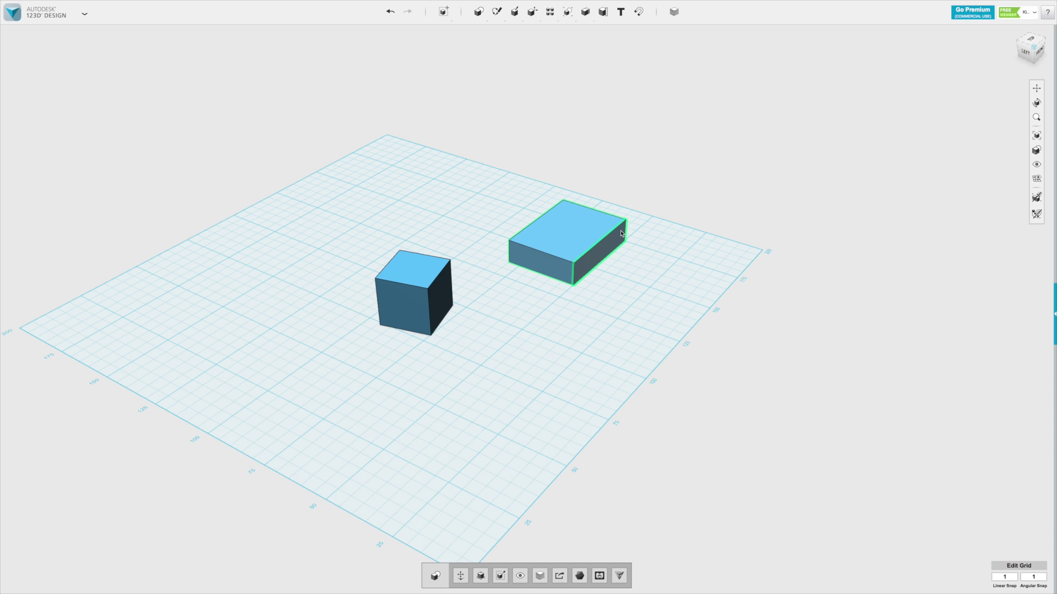
left_click(481, 576)
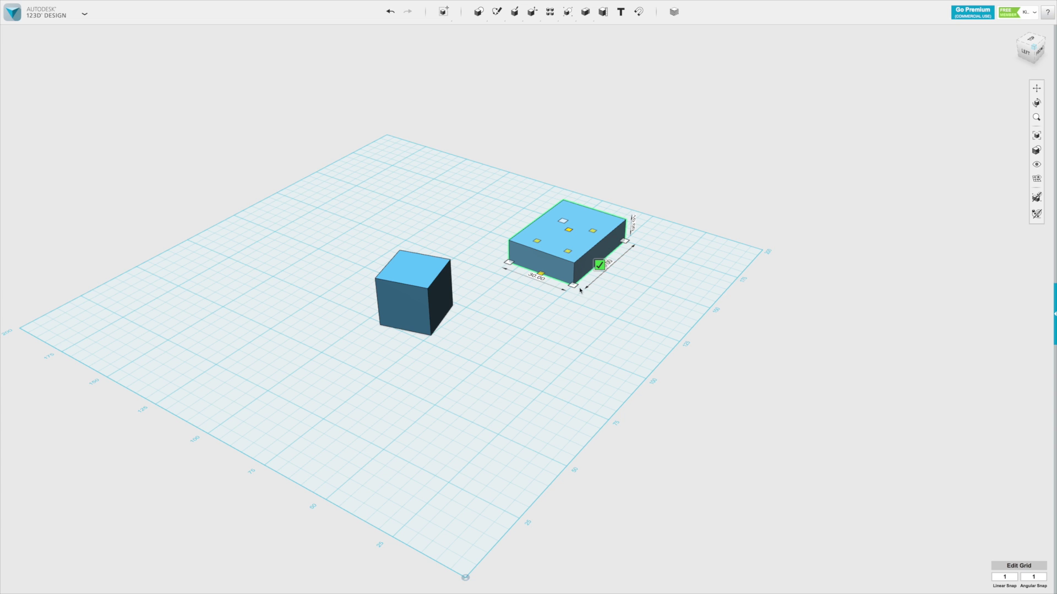
left_click_drag(574, 287, 611, 289)
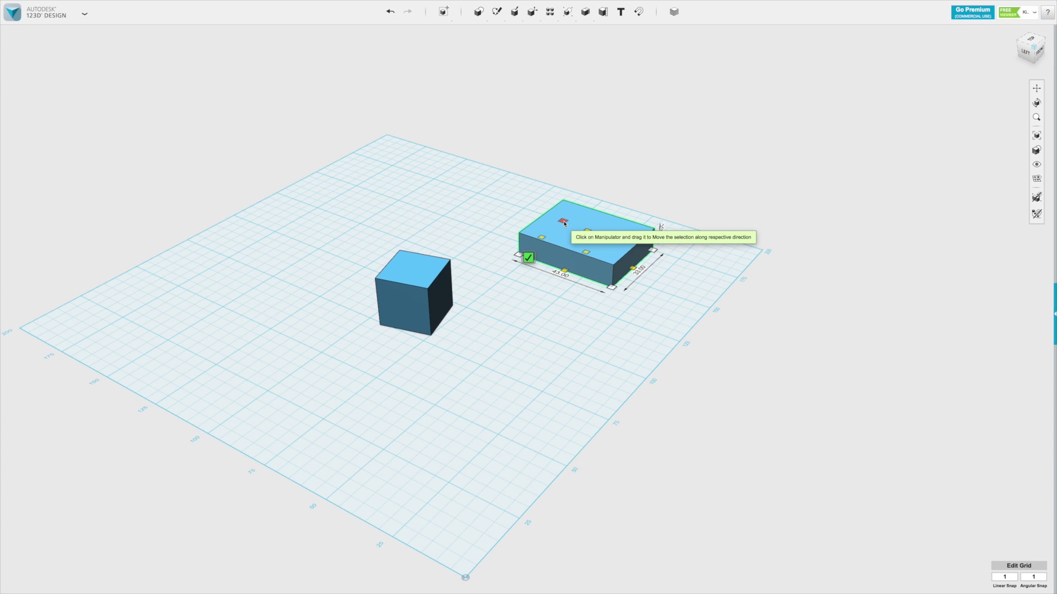
left_click_drag(562, 220, 582, 226)
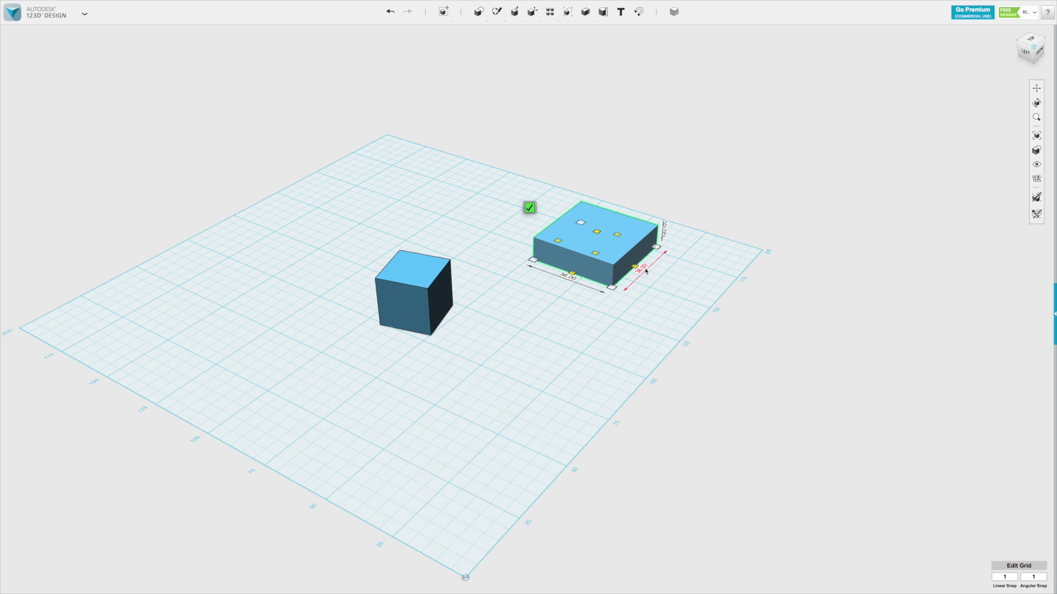
left_click_drag(612, 287, 679, 313)
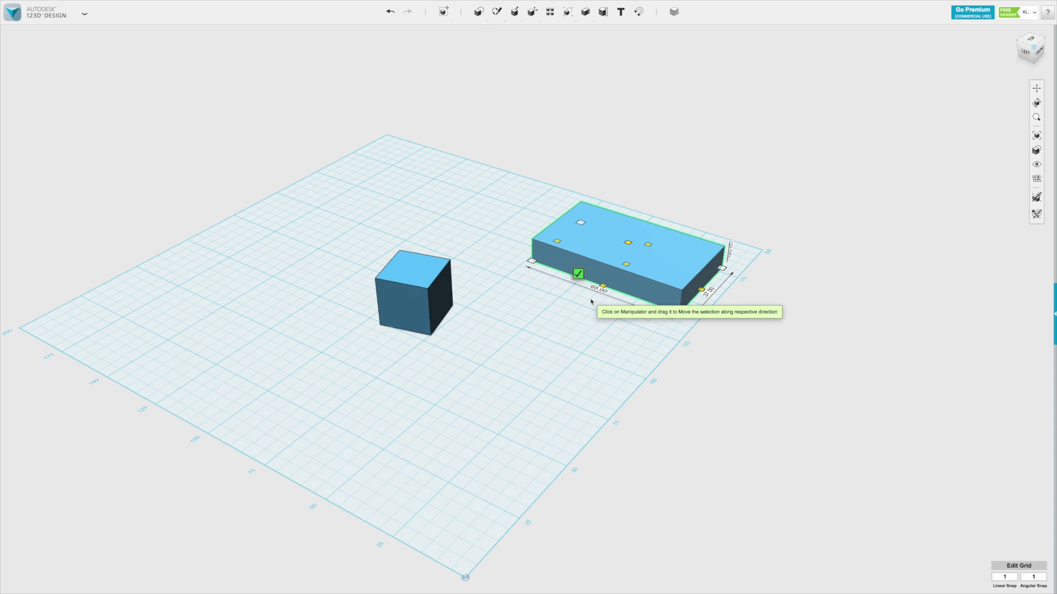
left_click(578, 274)
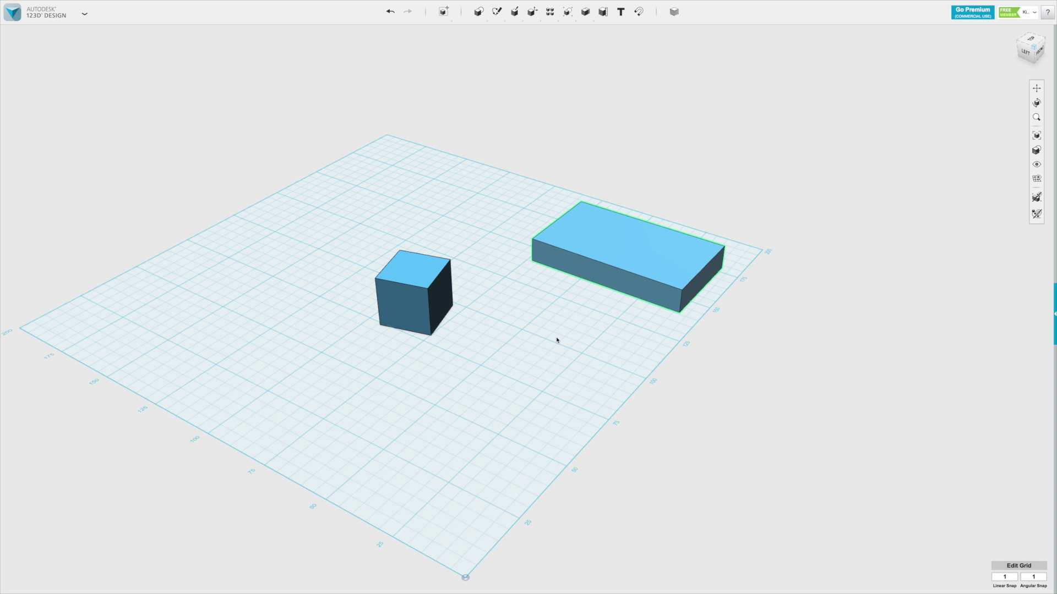
Copy the long box with a -131 mm offset toward the front-left of the grid.
scroll(556, 340, "down", 2)
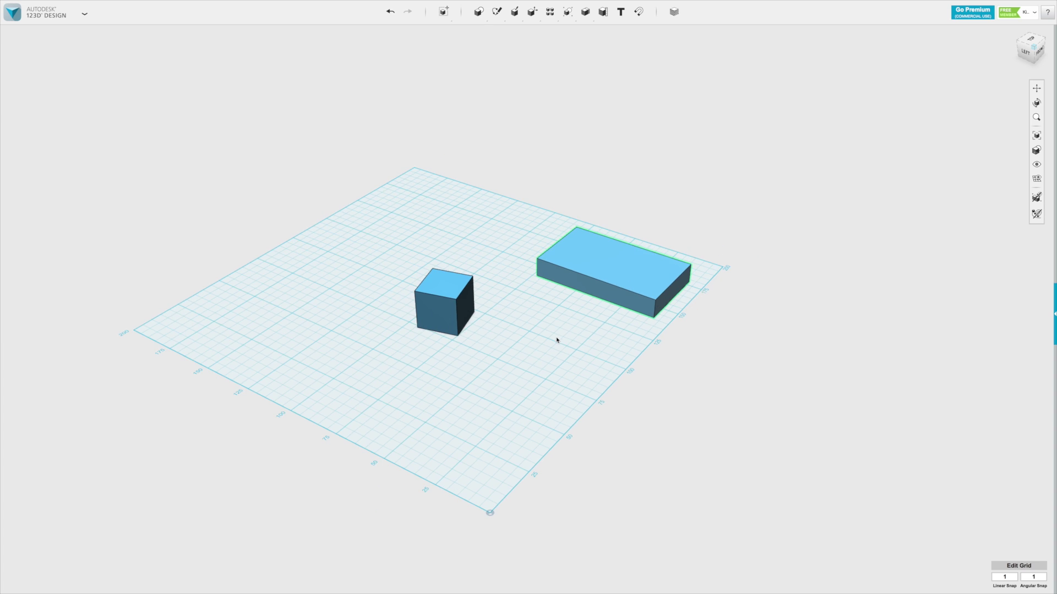
scroll(722, 311, "up", 2)
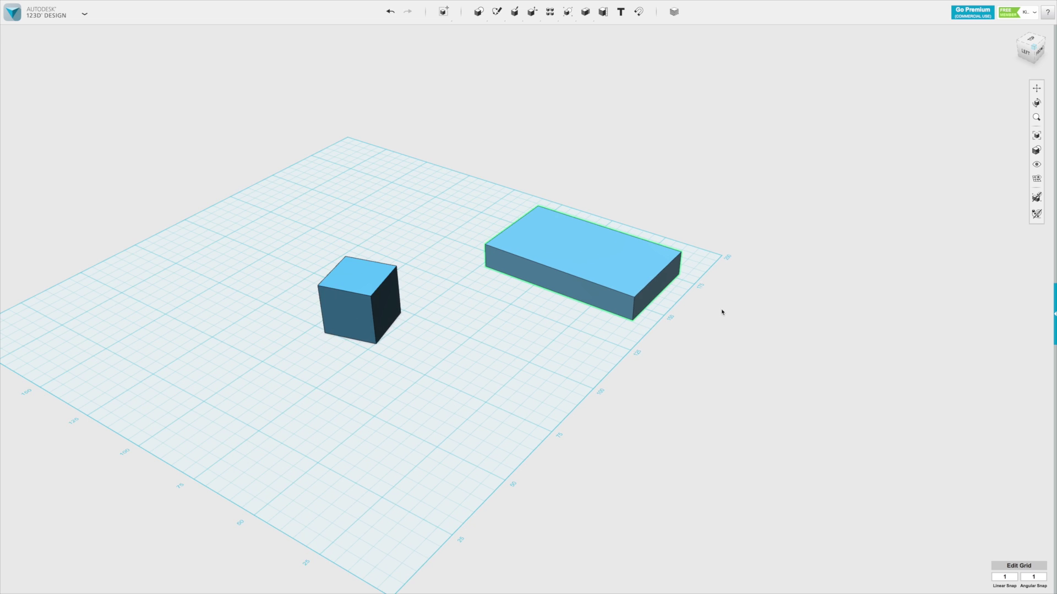
scroll(545, 365, "down", 1)
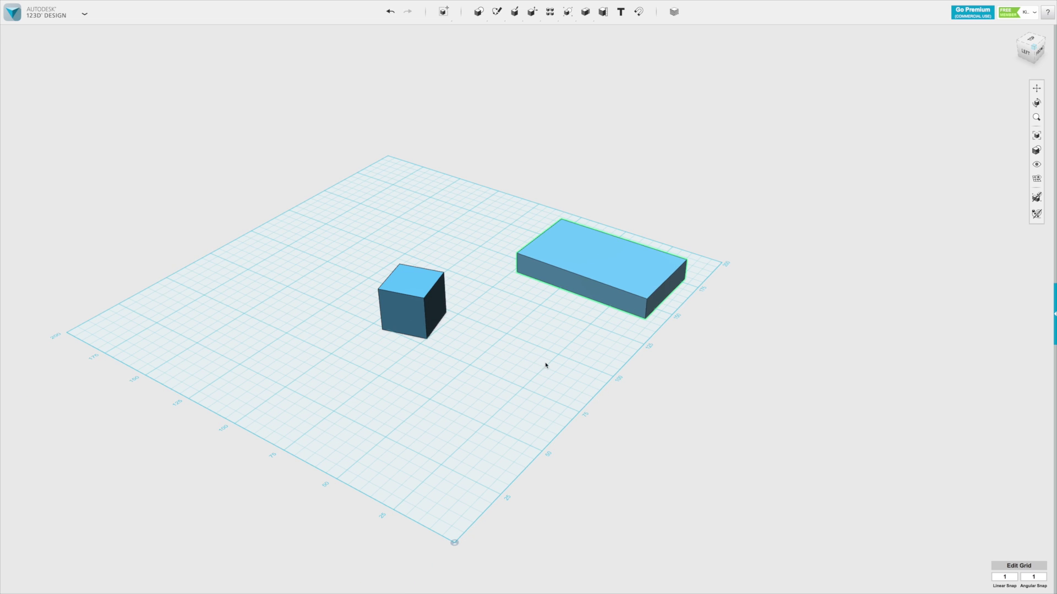
left_click(610, 265)
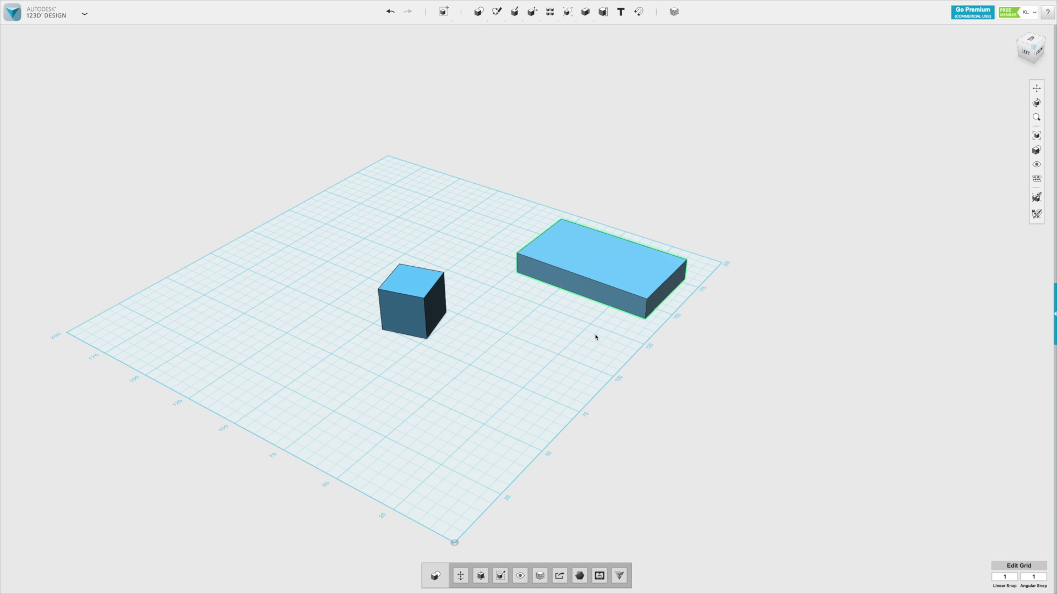
key("ctrl+t")
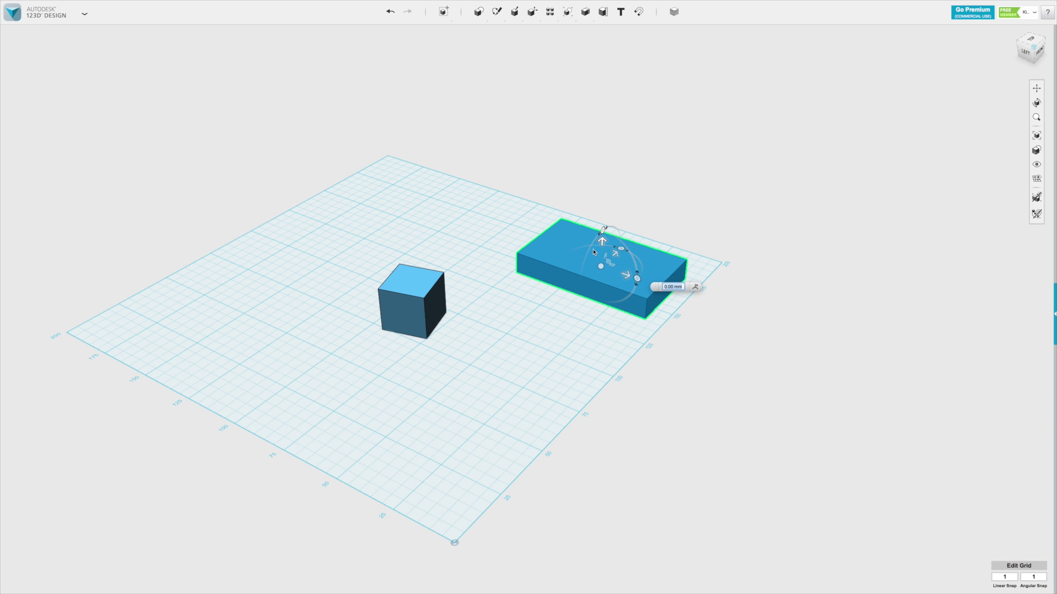
left_click_drag(615, 254, 566, 310, "alt")
type("-131")
key("Return")
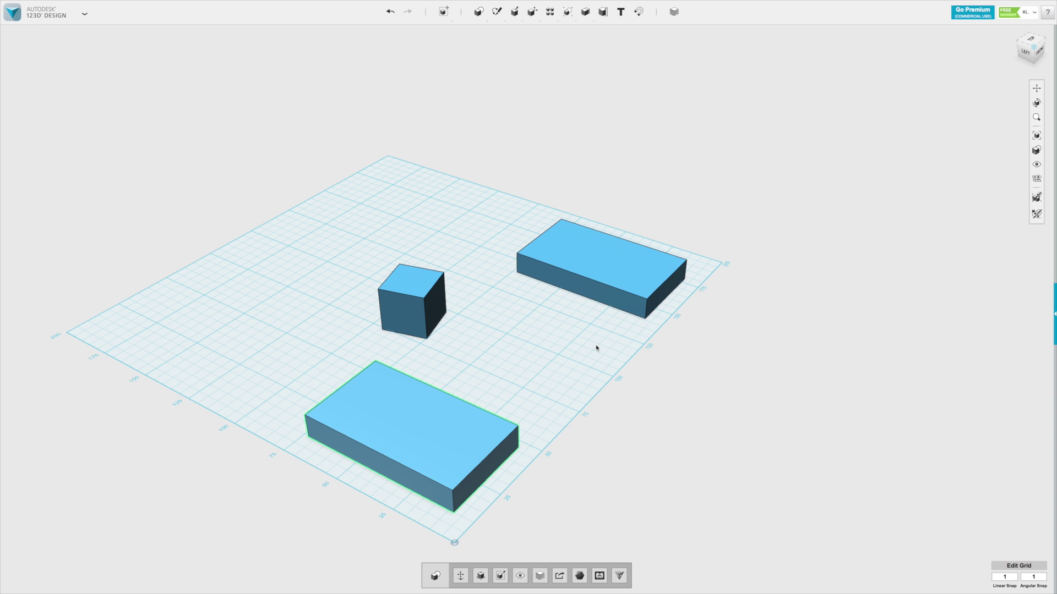
Delete the cube, the front slab and the back slab one after another.
left_click(523, 356)
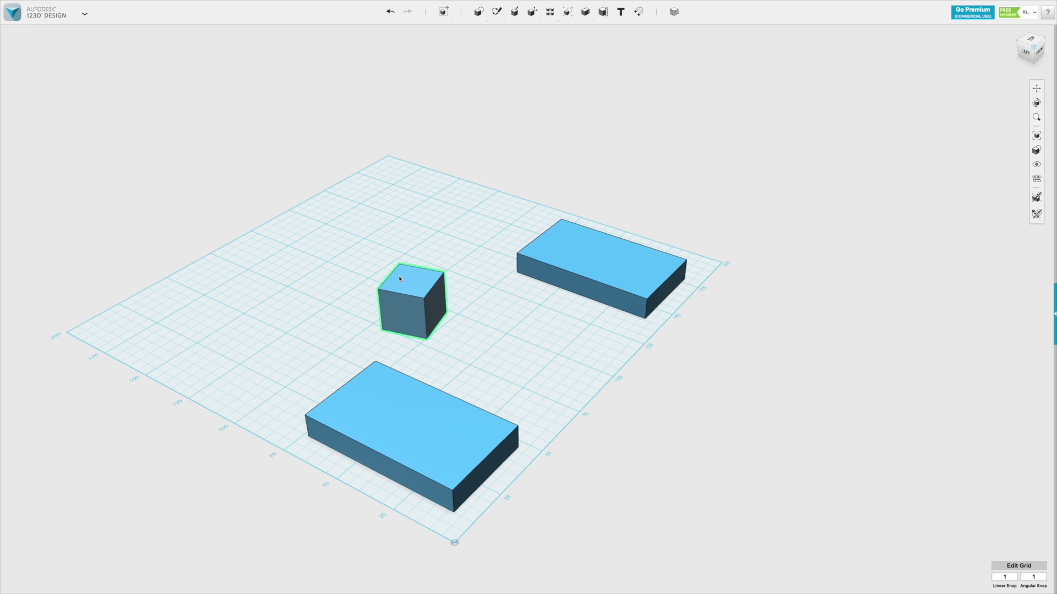
left_click(417, 293)
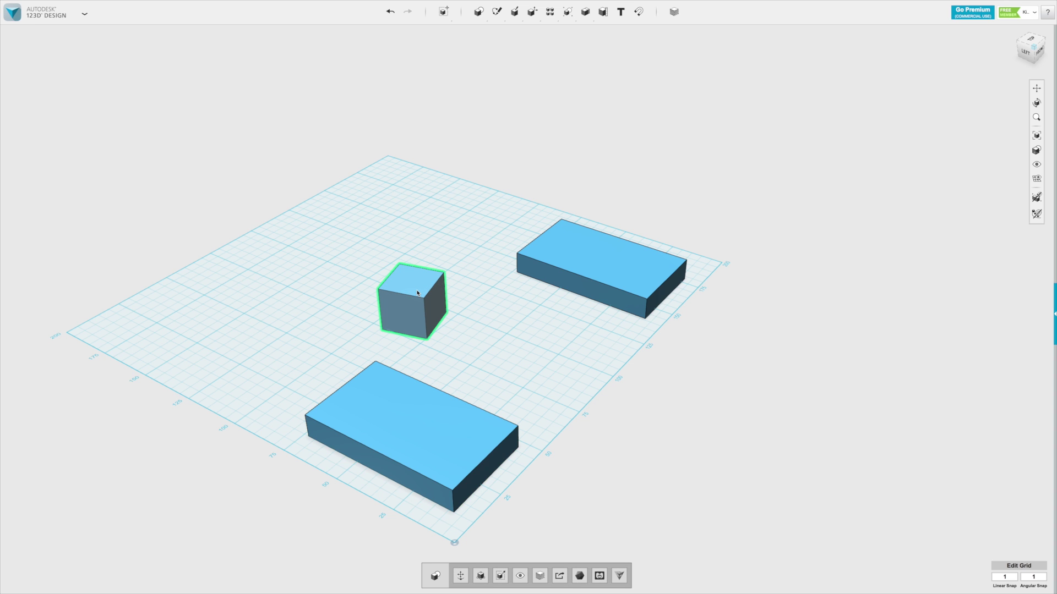
key("Delete")
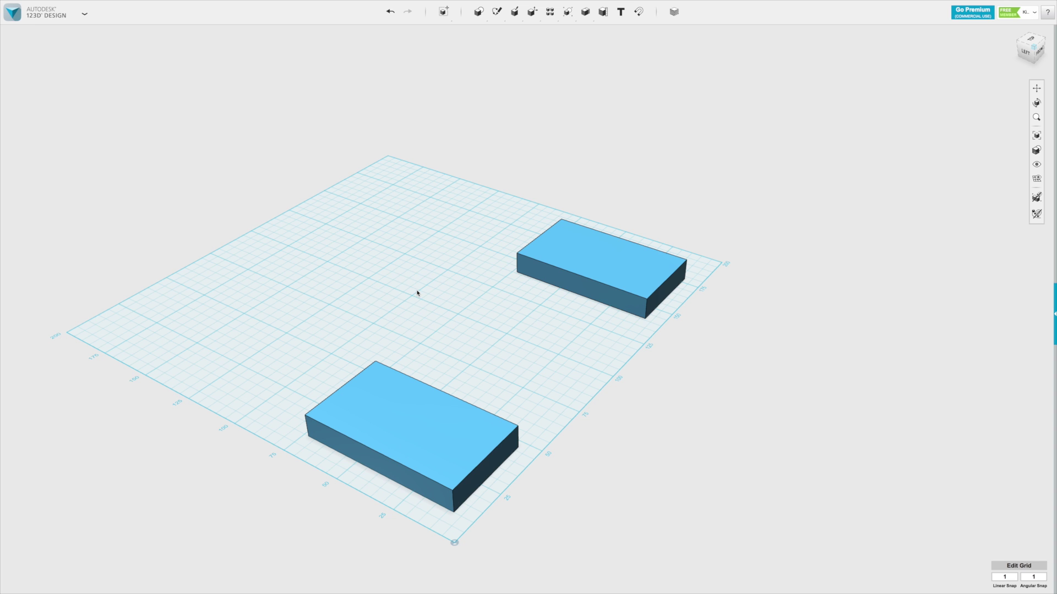
left_click(410, 402)
key("Delete")
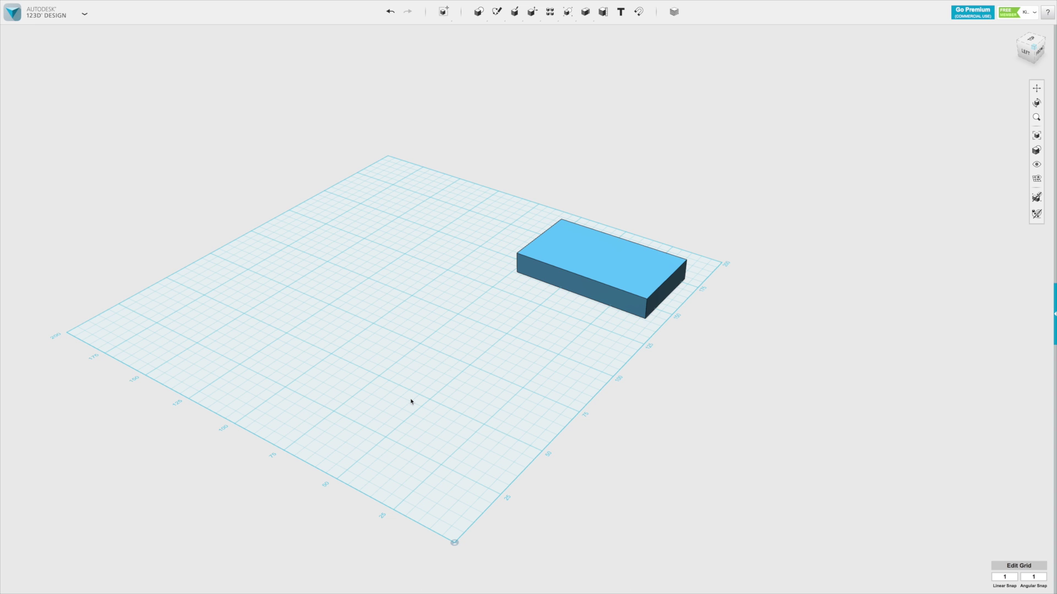
left_click(579, 244)
key("Delete")
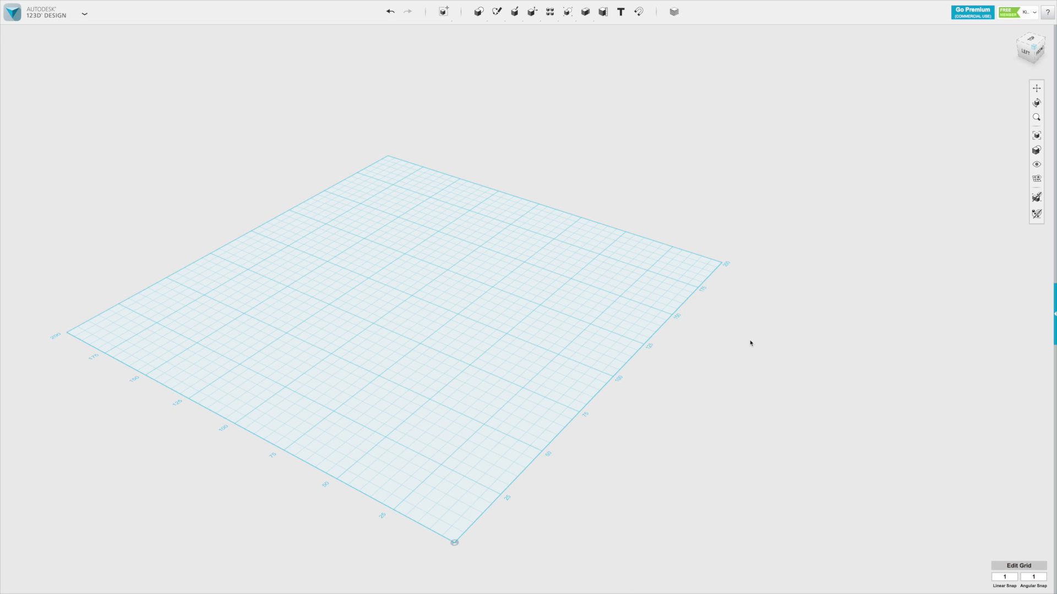
scroll(750, 343, "down", 2)
scroll(501, 330, "up", 3)
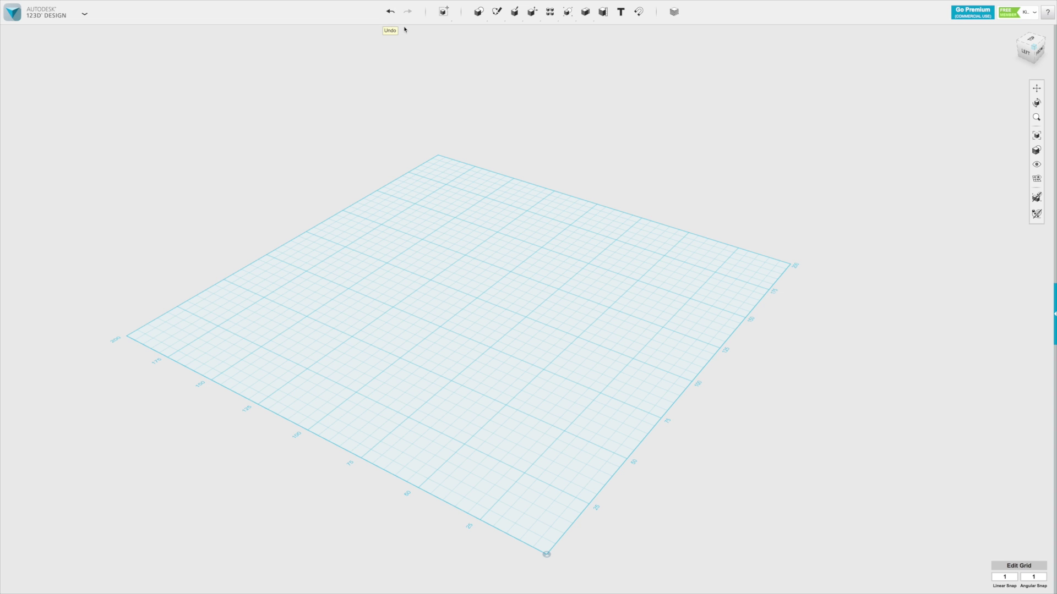
Undo four actions, restoring the two deleted boxes and the cube, then reversing the box copy.
left_click(391, 12)
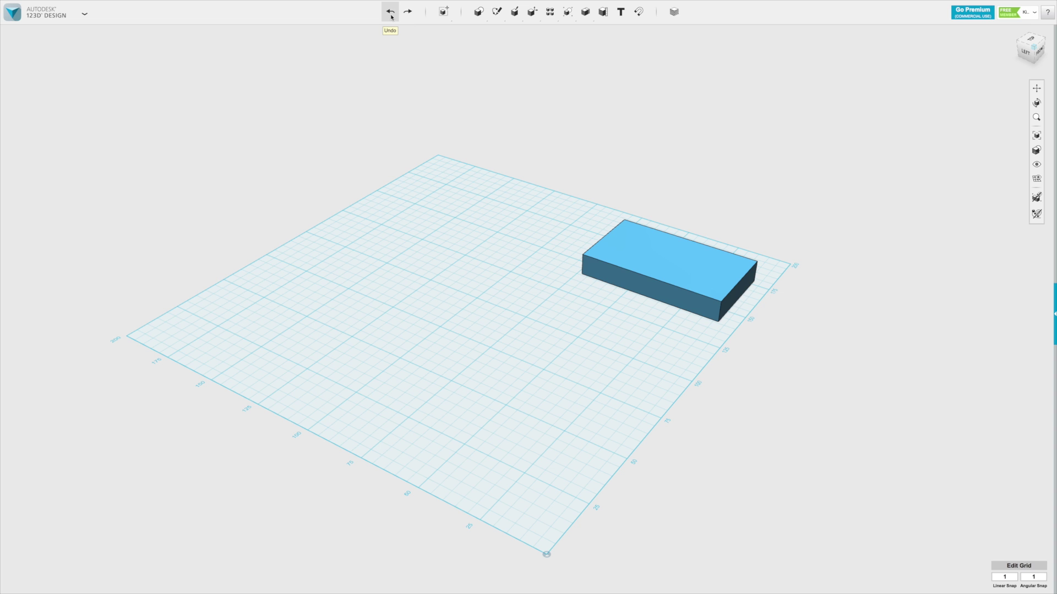
left_click(390, 12)
left_click(390, 12)
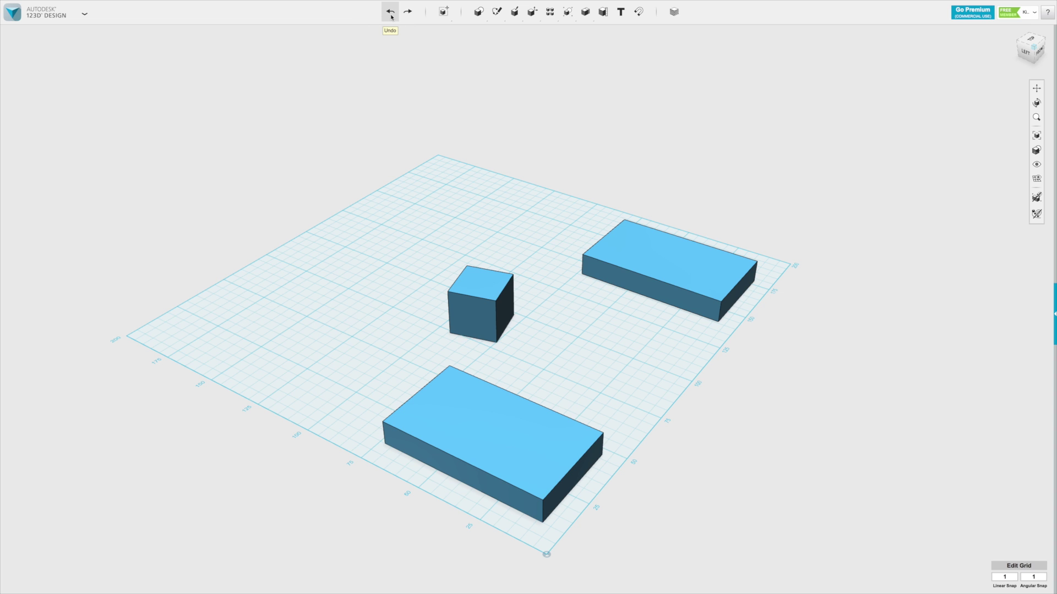
left_click(391, 12)
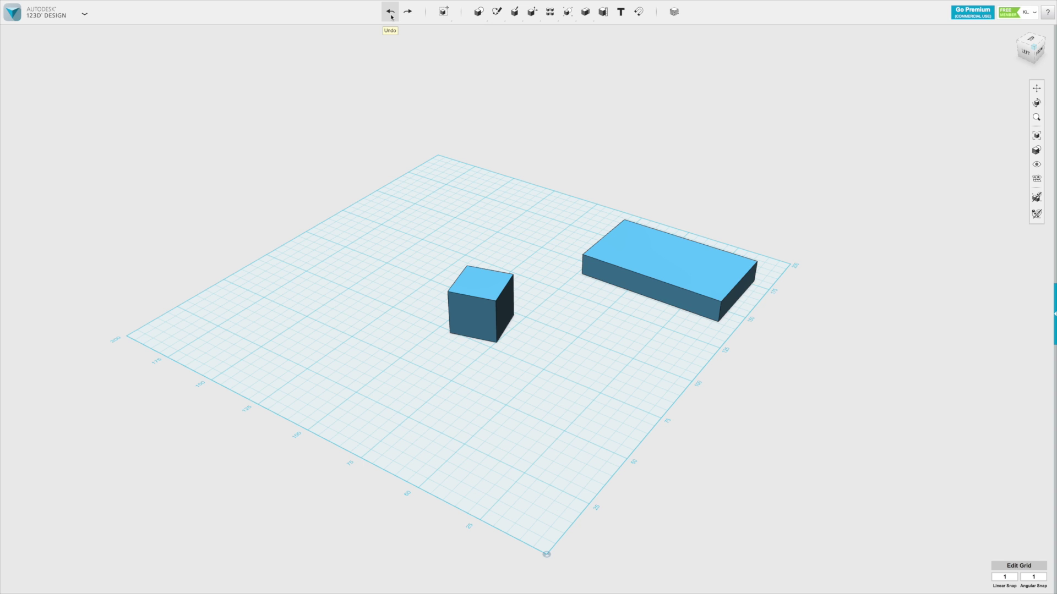